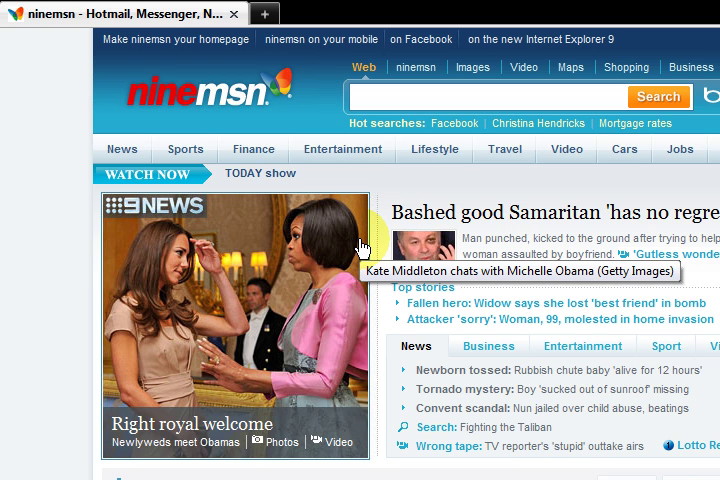
{"action": "scroll", "coordinate": [400, 310], "scroll_direction": "down", "scroll_amount": 1}
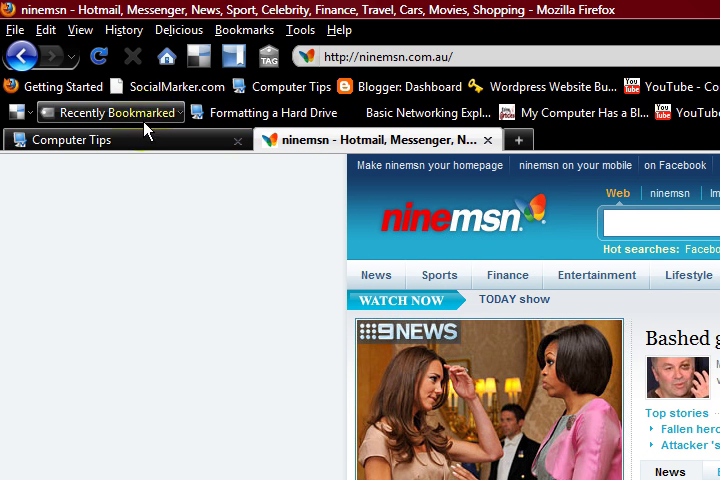
Bring the Computer Tips (tips4pc.com) tab to the front and open the Tools menu.
{"action": "left_click", "coordinate": [155, 146]}
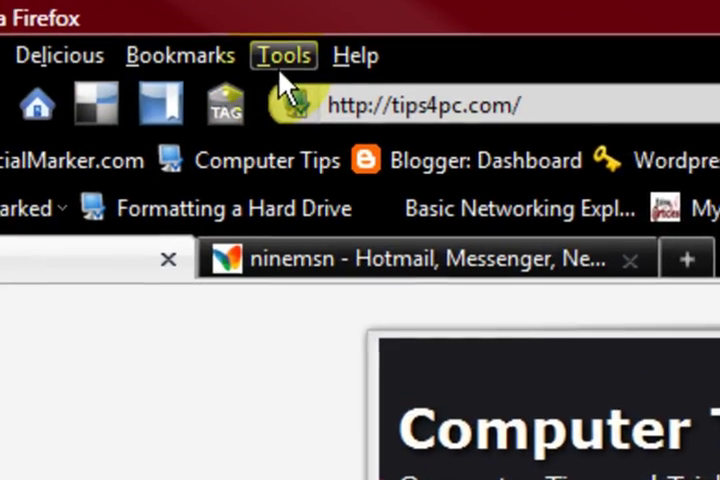
{"action": "left_click", "coordinate": [294, 64]}
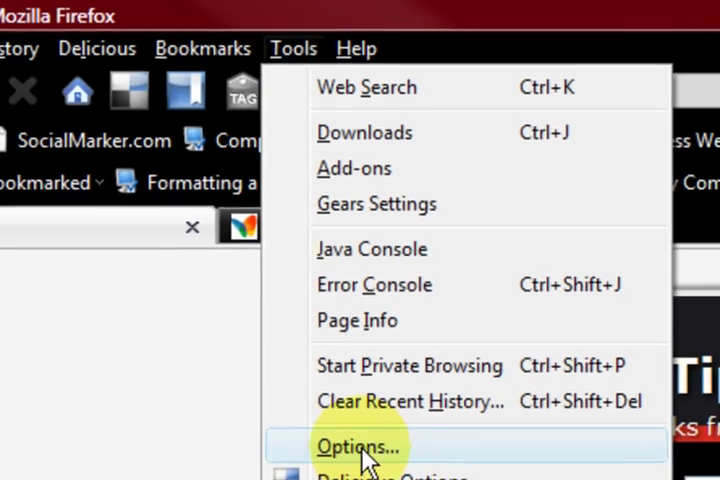
From Tools > Options, set the home page to the current pages, tips4pc.com and ninemsn.com.au.
{"action": "left_click", "coordinate": [387, 425]}
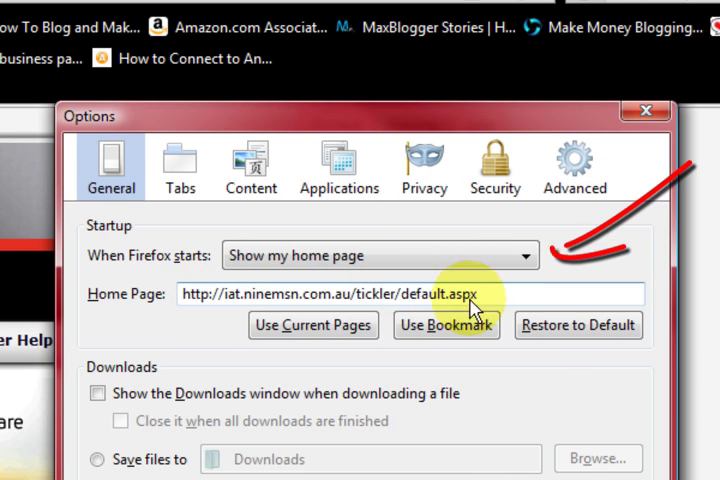
{"action": "left_click", "coordinate": [309, 333]}
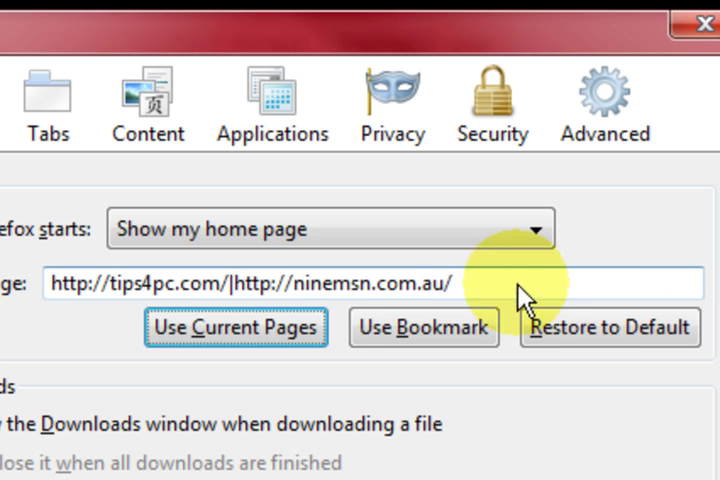
{"action": "left_click_drag", "start_coordinate": [467, 285], "coordinate": [250, 287]}
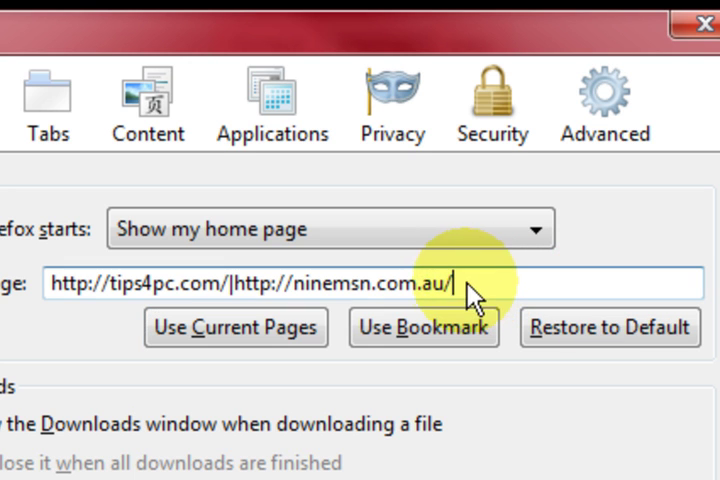
{"action": "key", "text": "BackSpace"}
{"action": "left_click", "coordinate": [288, 292]}
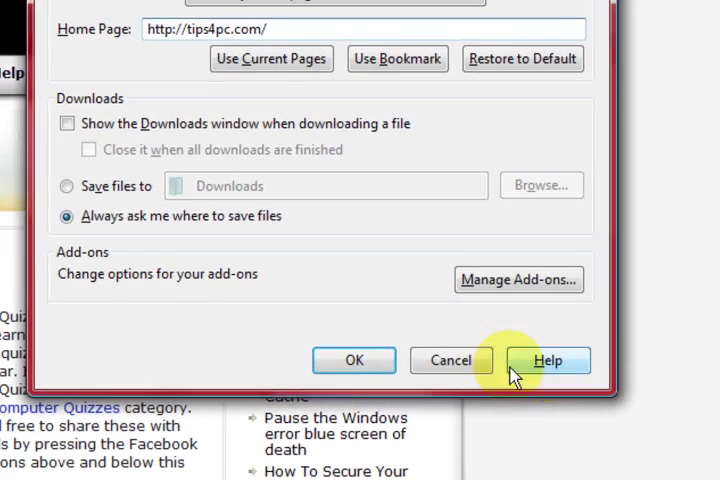
Confirm the Options dialog with OK to keep tips4pc.com as the home page.
{"action": "left_click", "coordinate": [360, 342]}
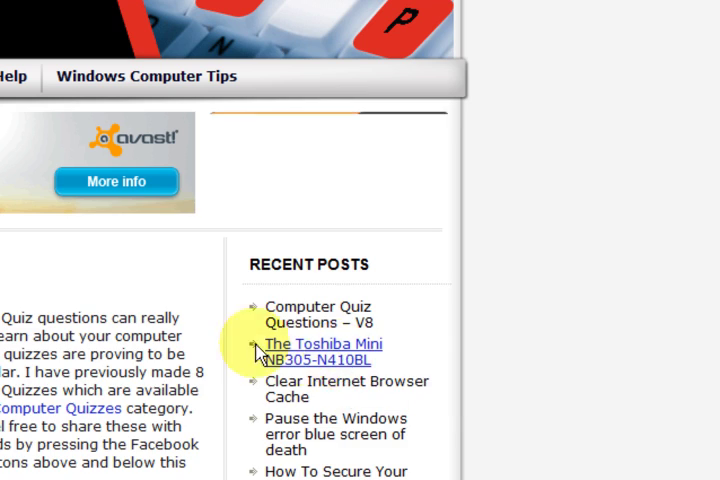